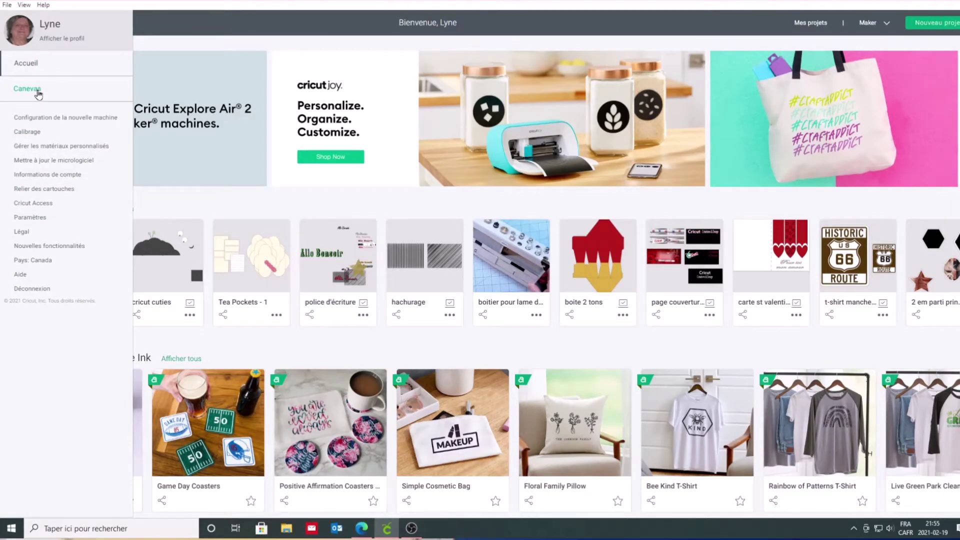
- View the new machine setup page with its product type choices, and exit the setup
click(89, 120)
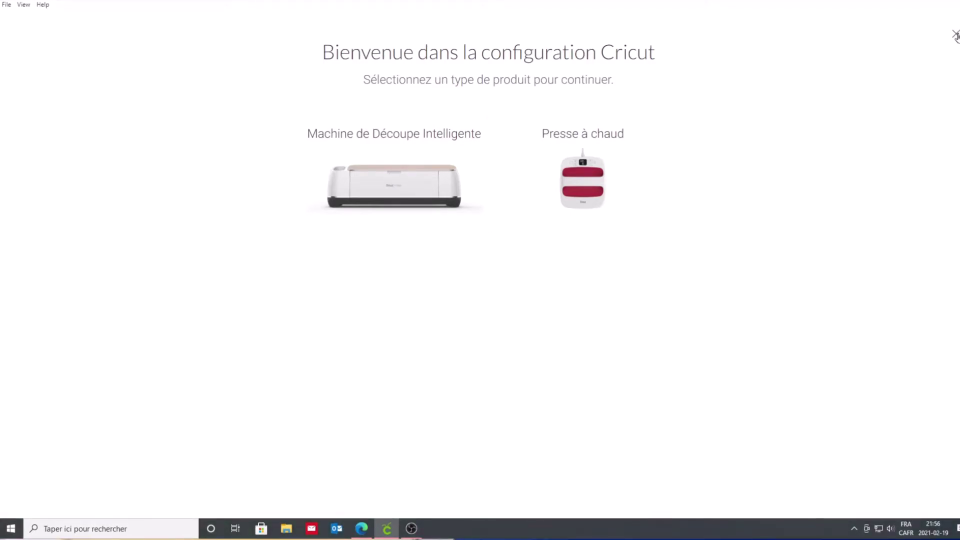
click(956, 35)
click(538, 298)
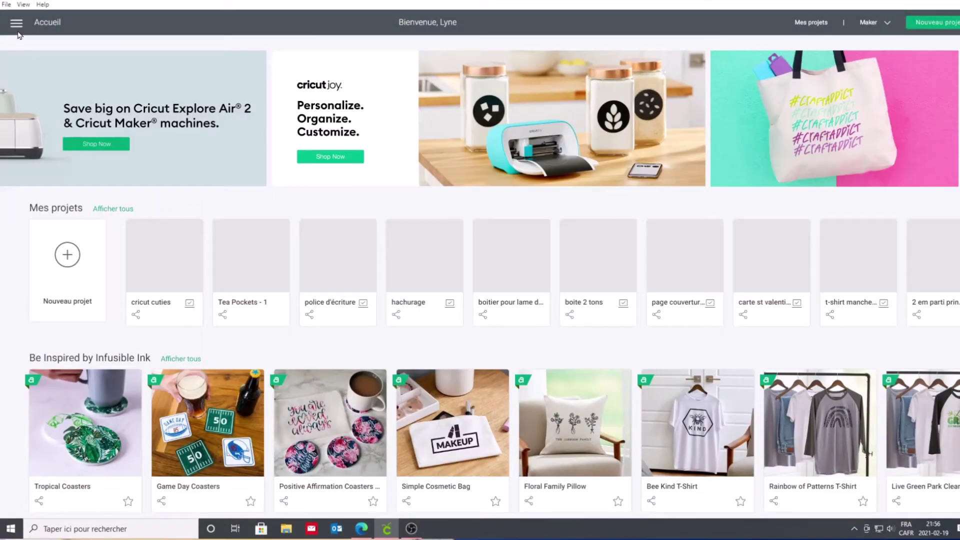
- View the machine calibration options for rotary blade, knife blade and Print Then Cut, and close the dialog
click(17, 26)
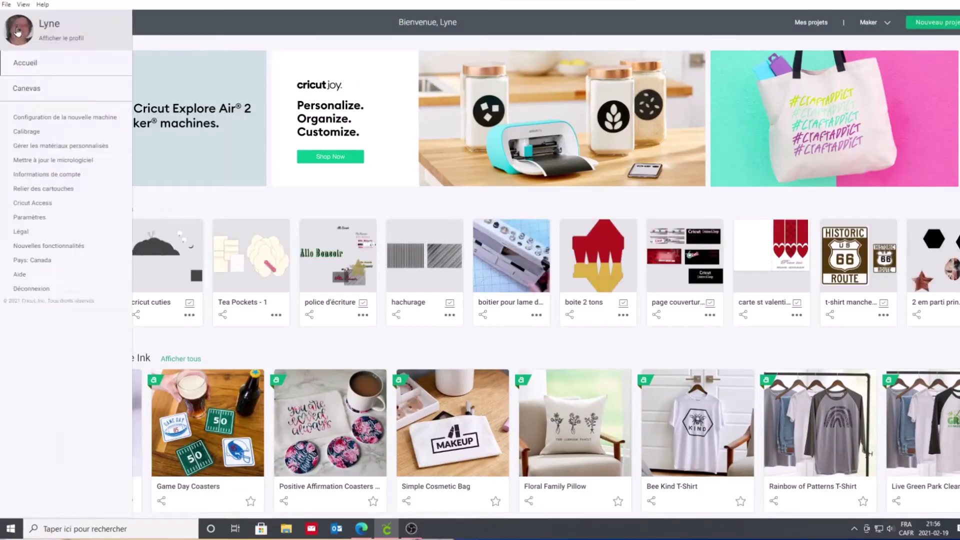
click(25, 133)
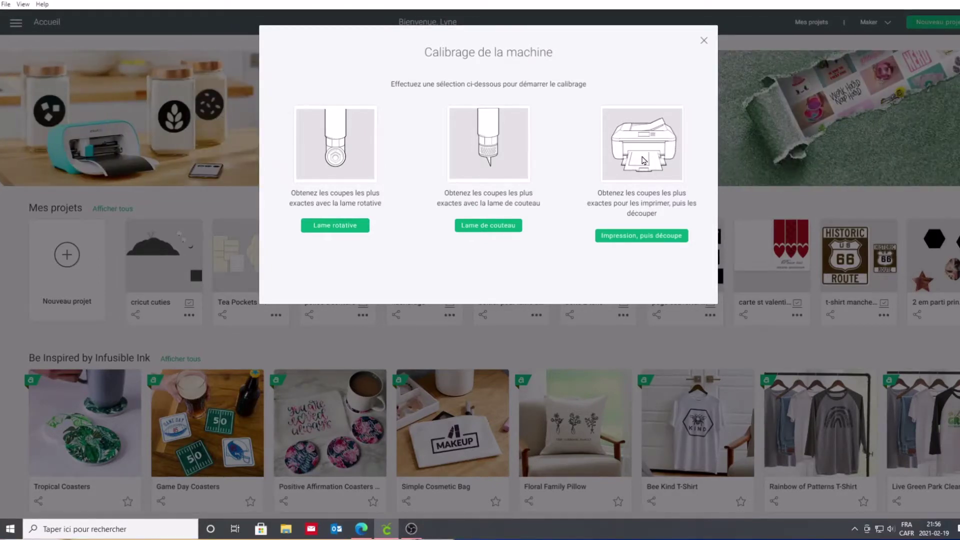
click(705, 42)
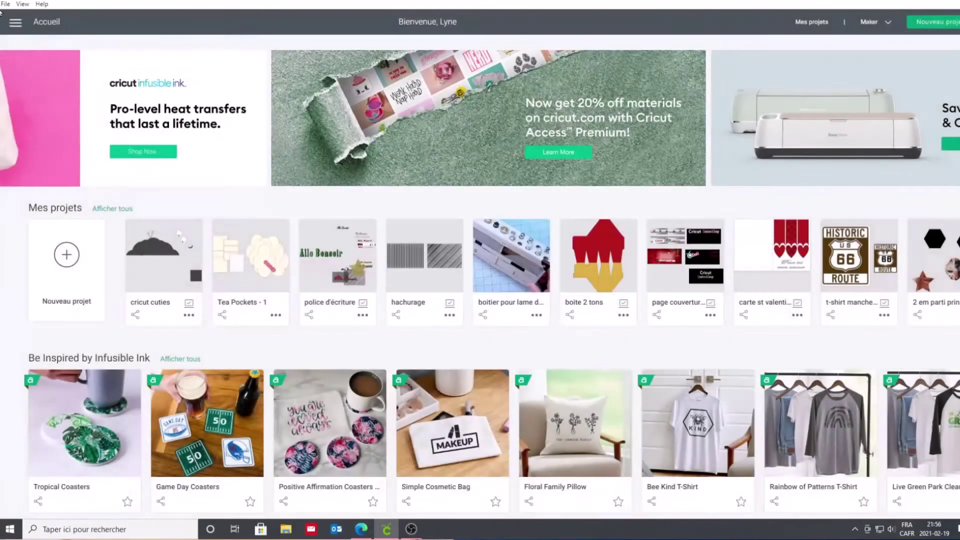
- View the list of Cricut devices available for managing custom materials, and close the dialog
click(16, 23)
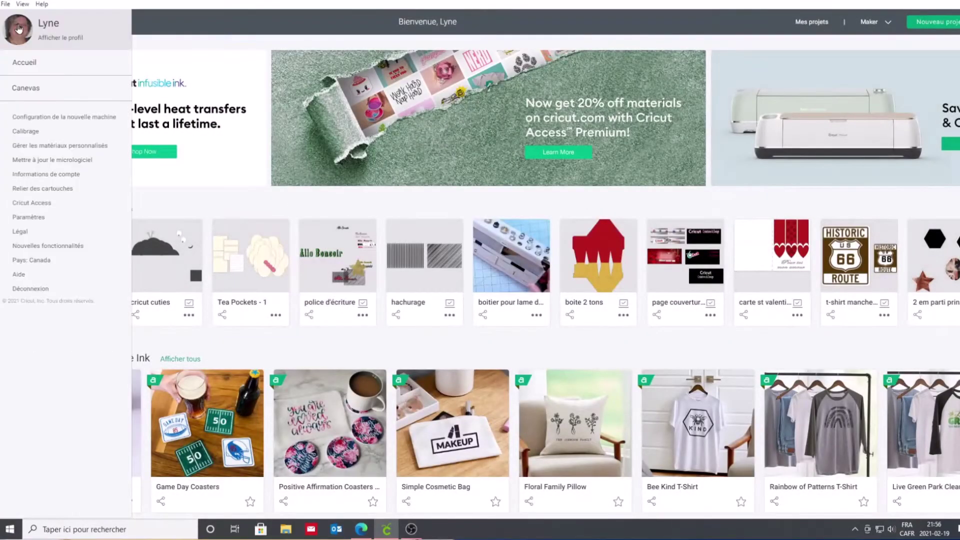
click(36, 146)
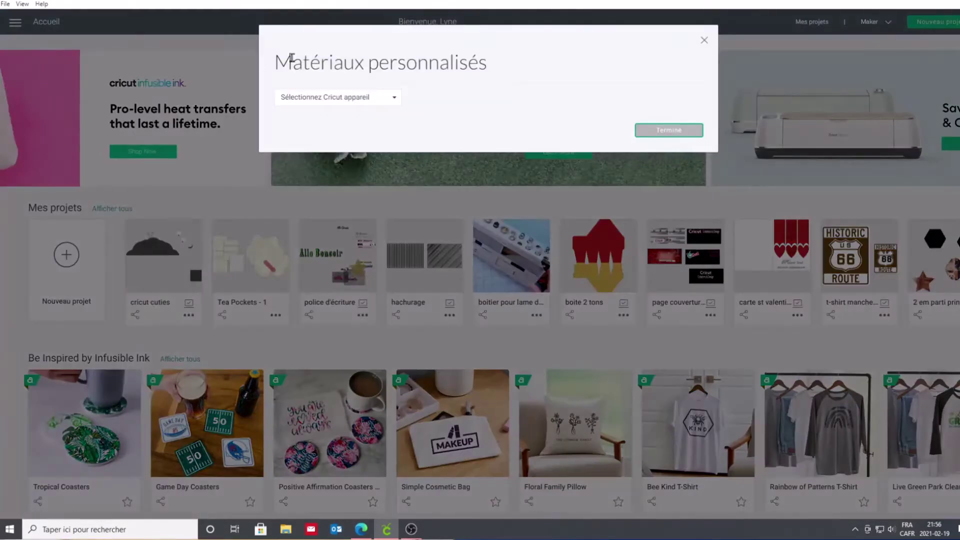
click(395, 98)
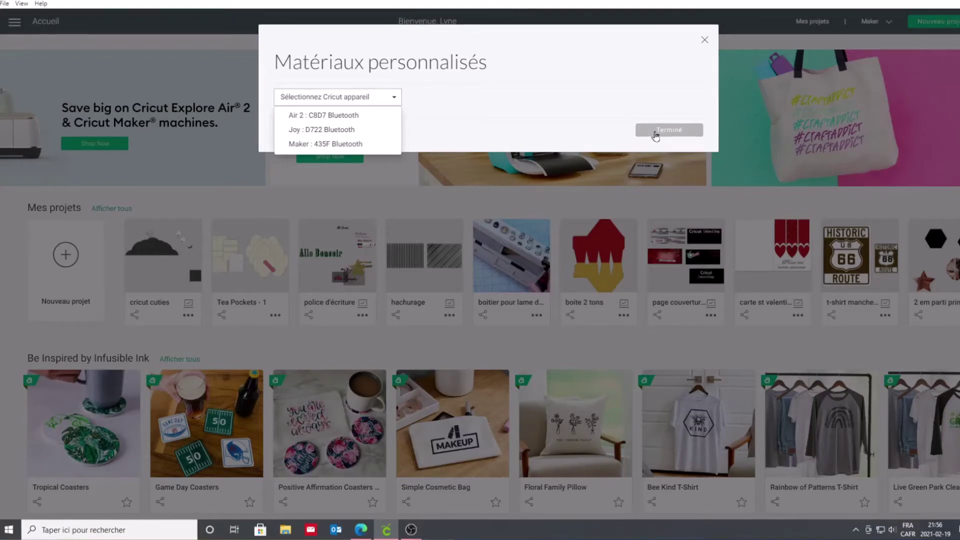
click(704, 40)
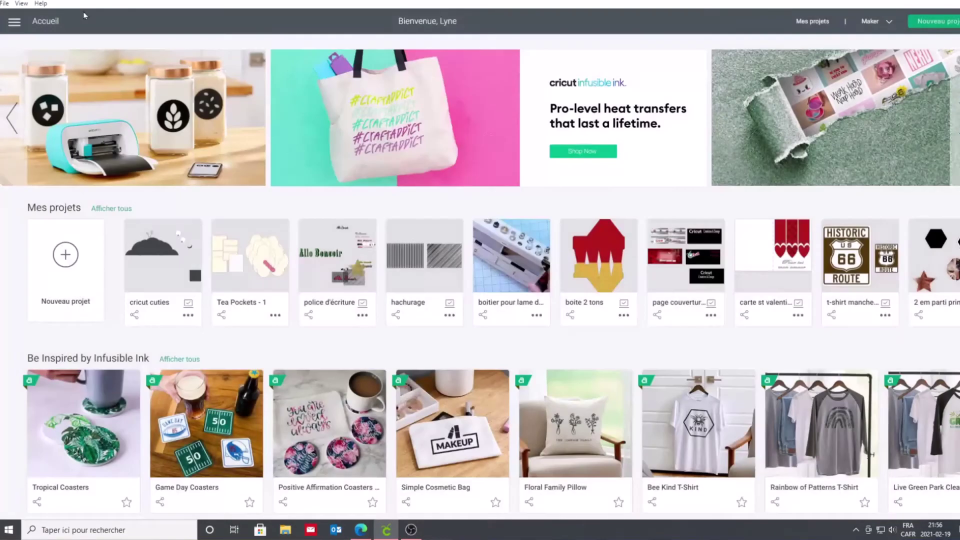
- Follow the account information link to the Cricut website in Edge, translate it into French, and open the shop's My Account page
click(14, 24)
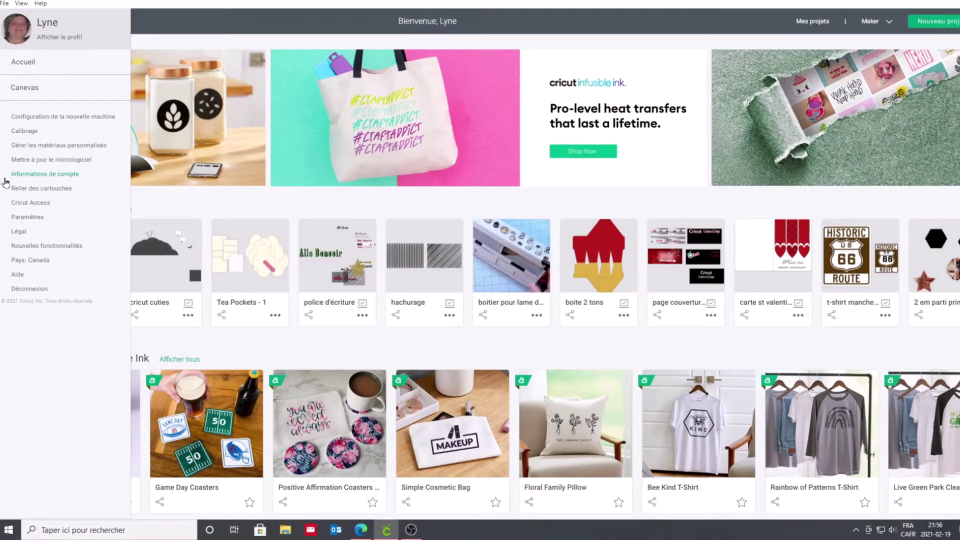
click(39, 175)
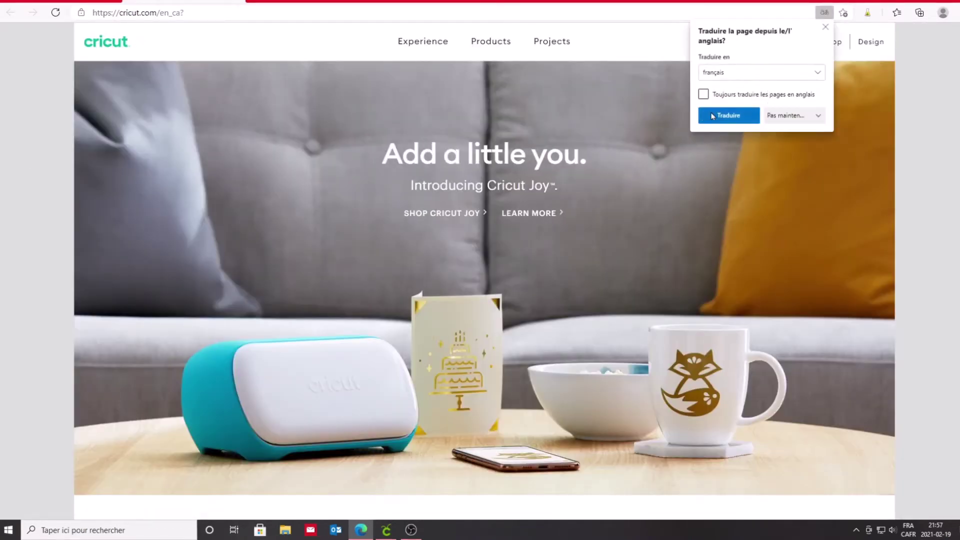
click(728, 115)
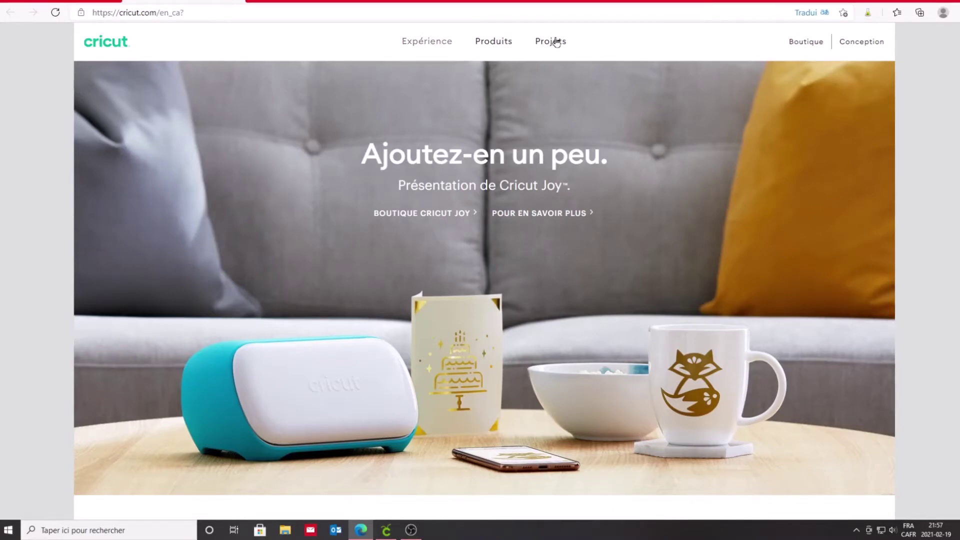
click(804, 44)
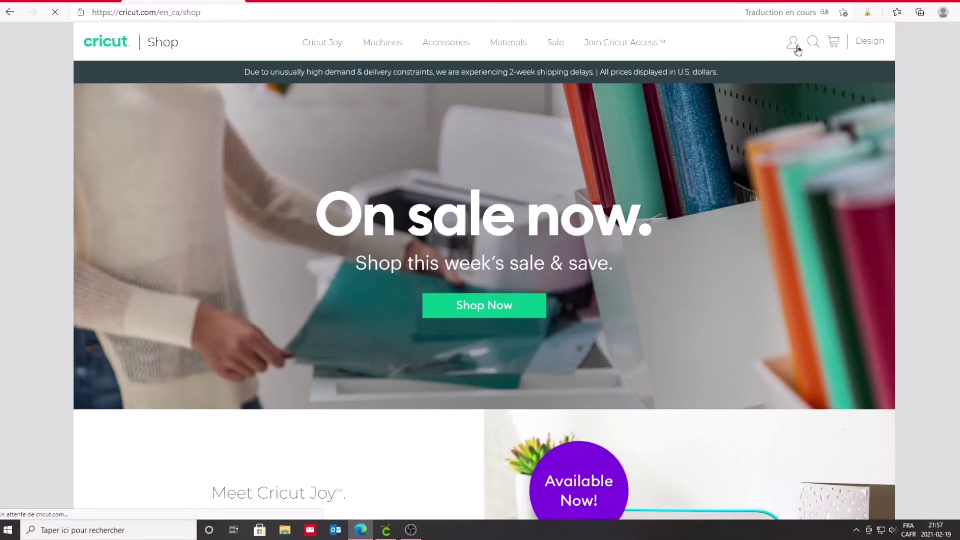
mouse_move(794, 50)
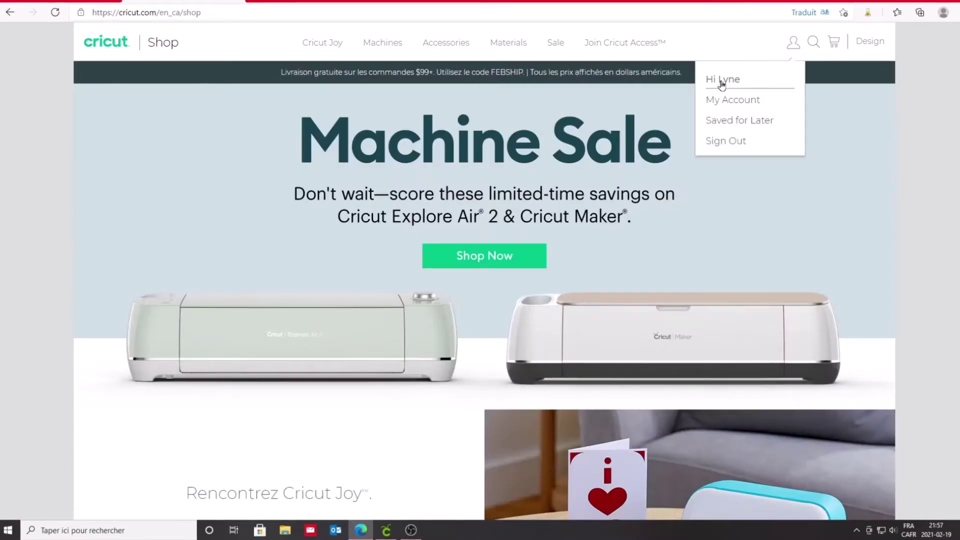
click(720, 104)
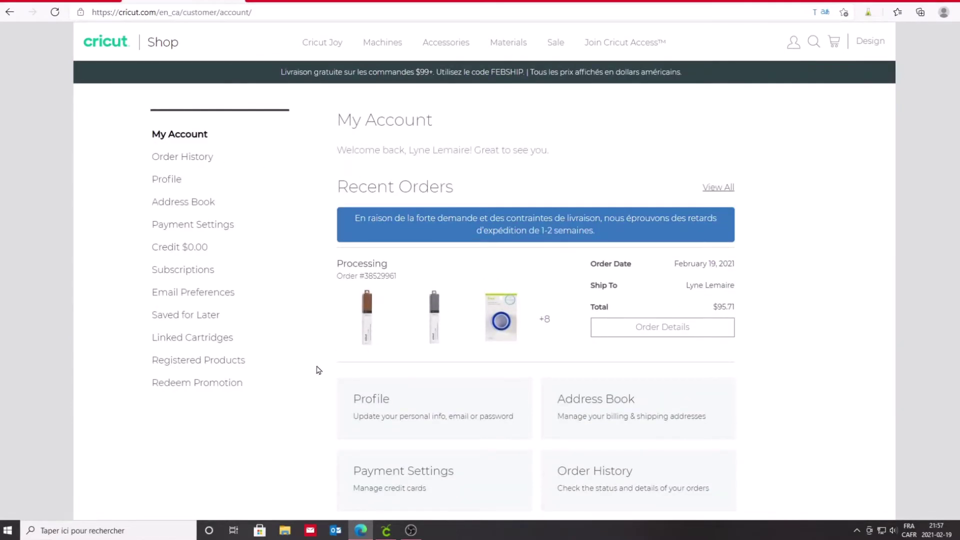
- Examine the account's order history, subscriptions, email preferences and saved-for-later pages
click(198, 163)
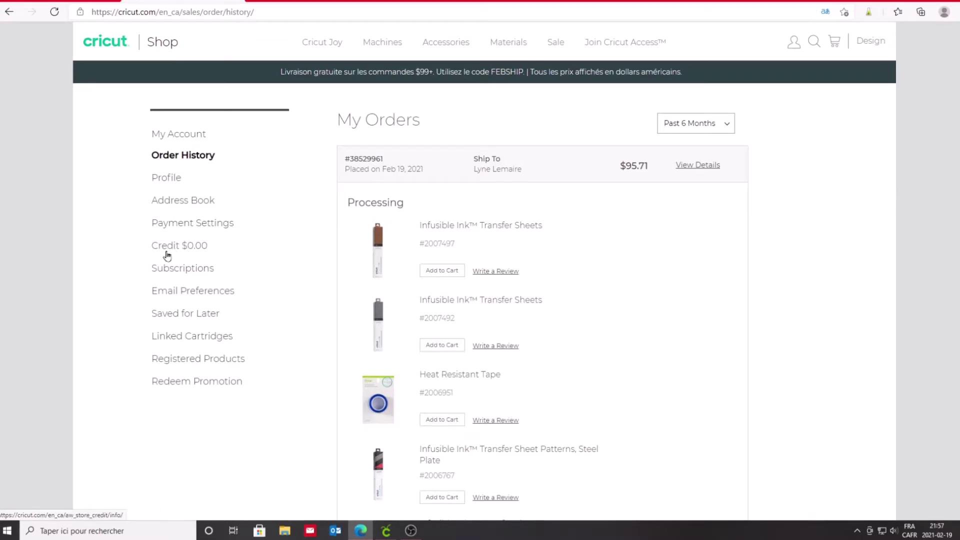
click(192, 274)
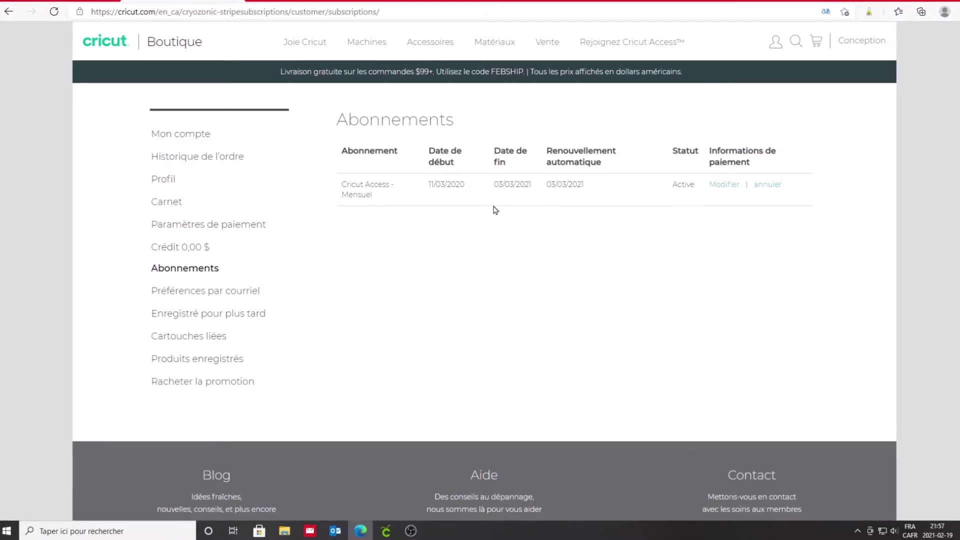
click(237, 295)
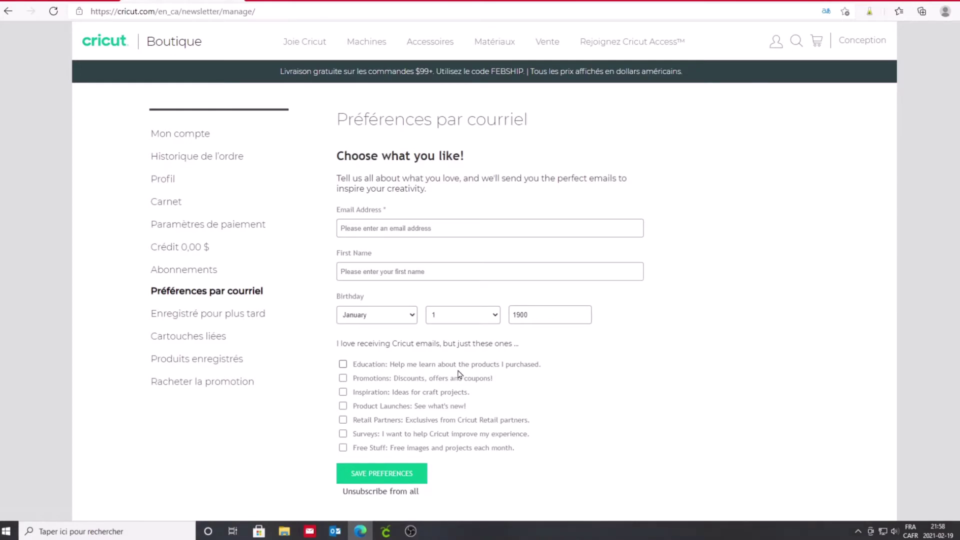
click(192, 316)
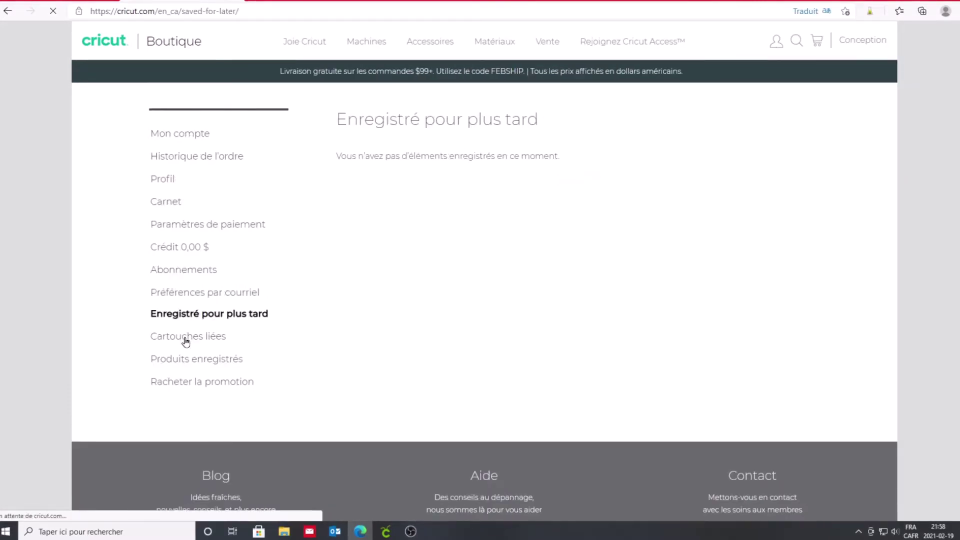
- Examine the account's linked cartridges, registered products and promotion redemption pages, and return to Cricut Design Space
click(185, 338)
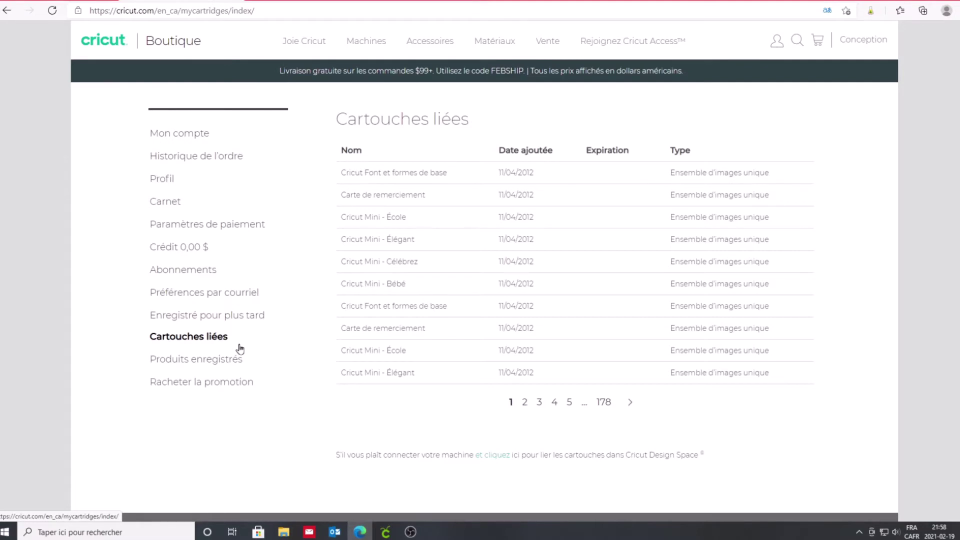
click(218, 365)
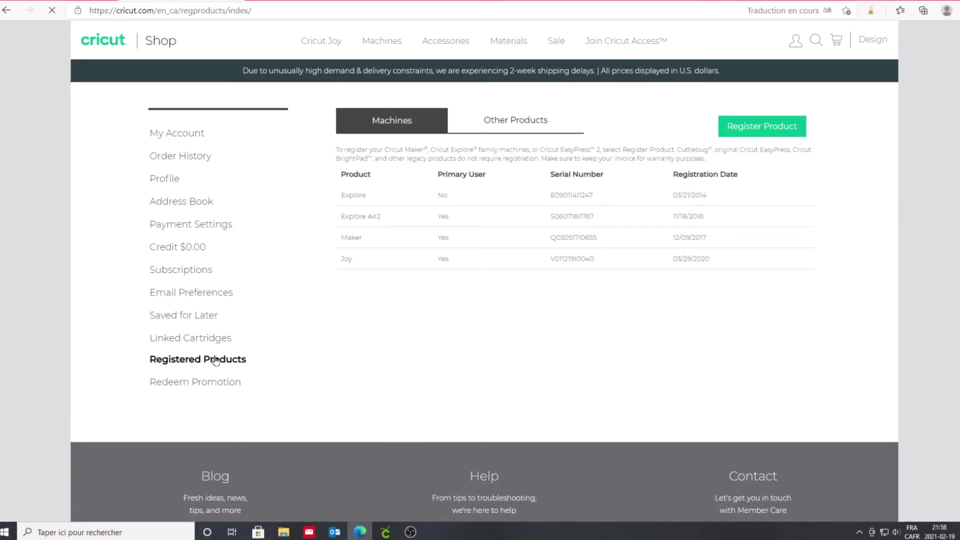
click(215, 388)
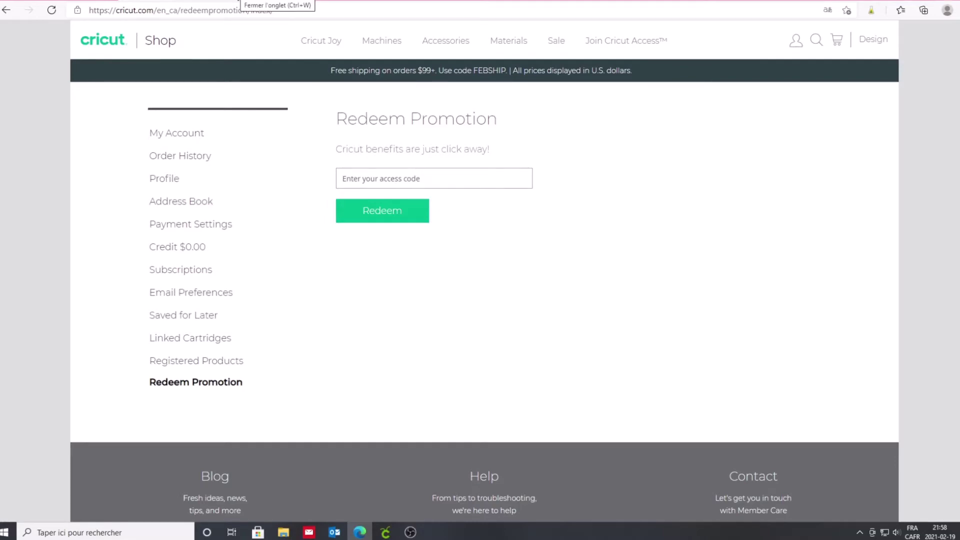
click(238, 1)
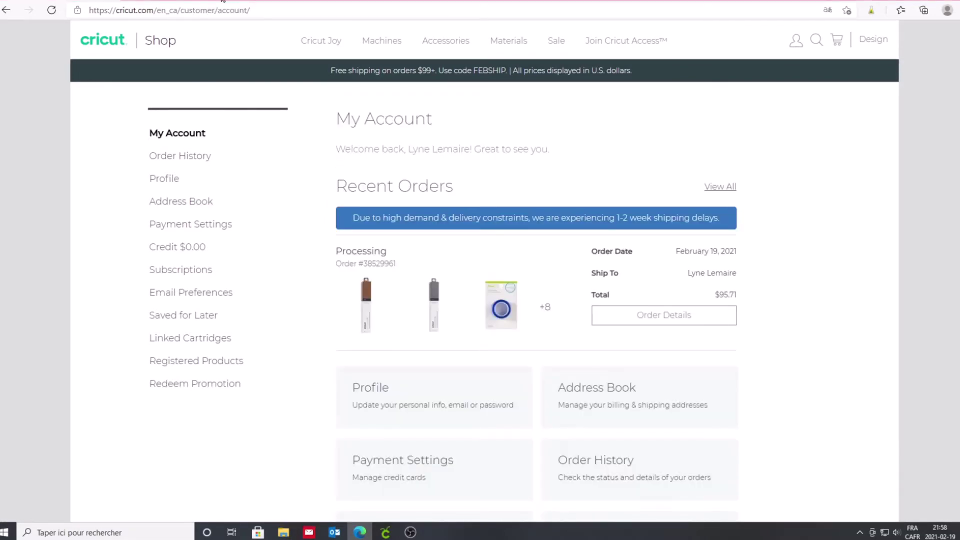
click(923, 1)
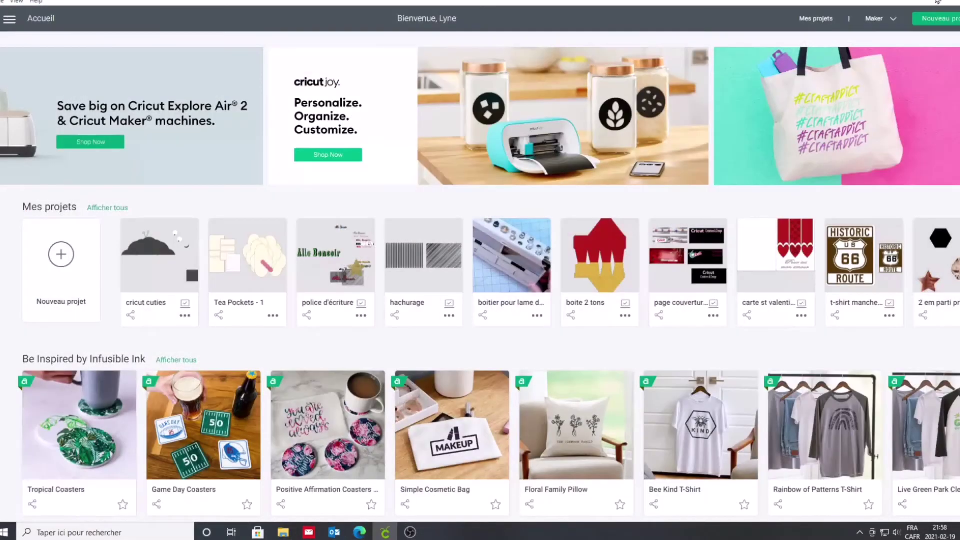
- View the cartridge linking dialog and close it without linking any cartridge
click(10, 23)
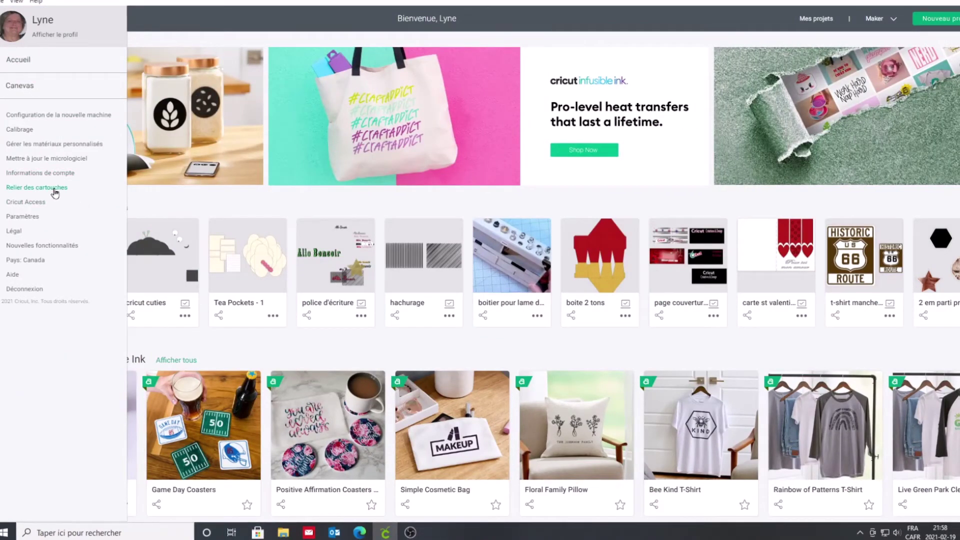
click(55, 189)
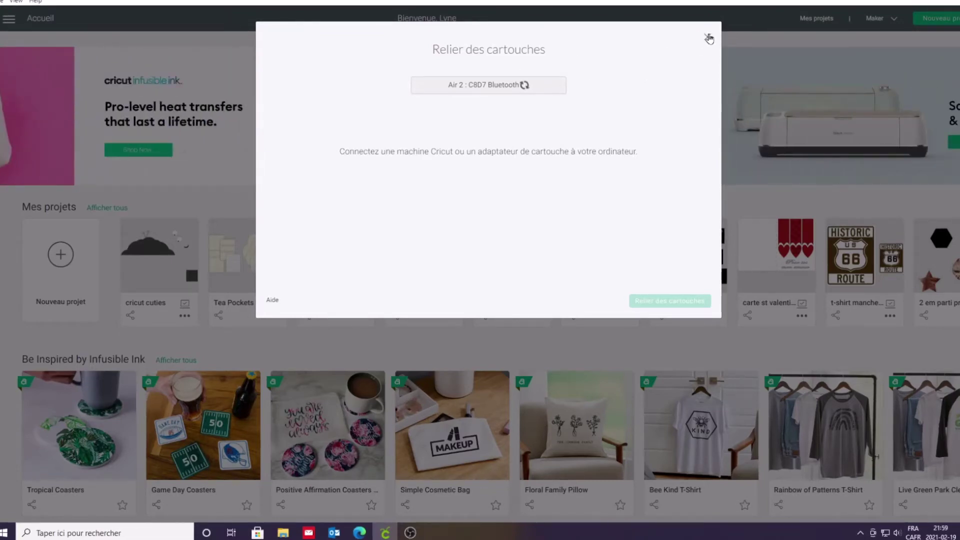
click(708, 38)
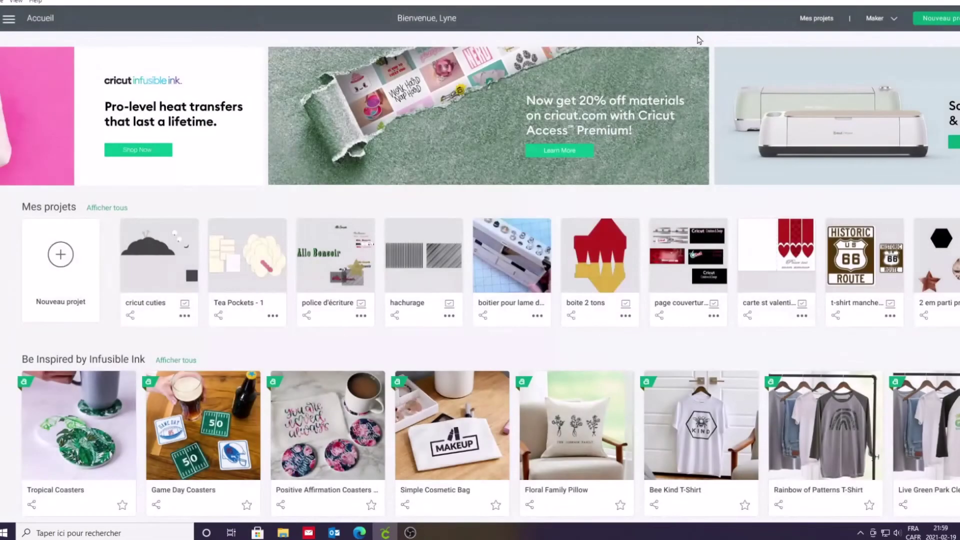
- View the Cricut Access subscription benefits and renewal details, and close the dialog
click(9, 22)
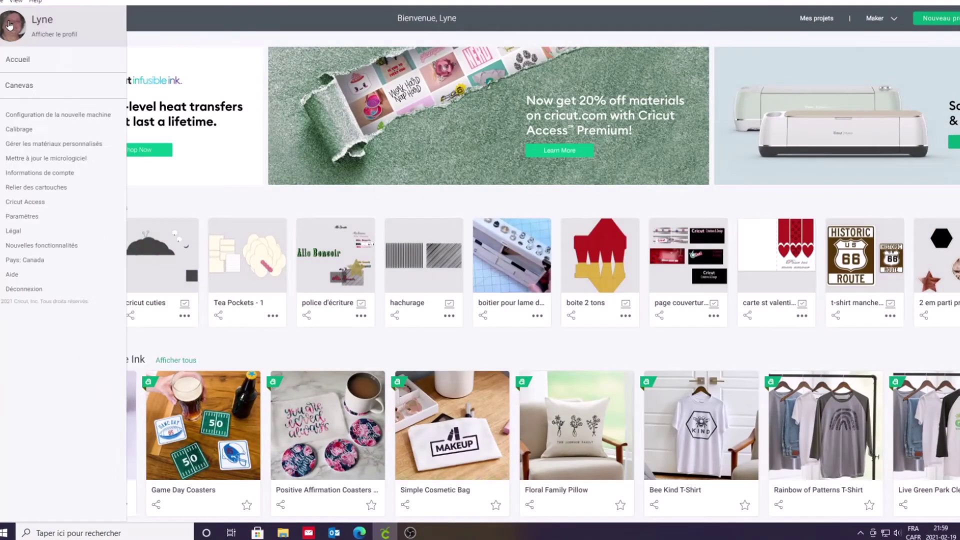
click(28, 202)
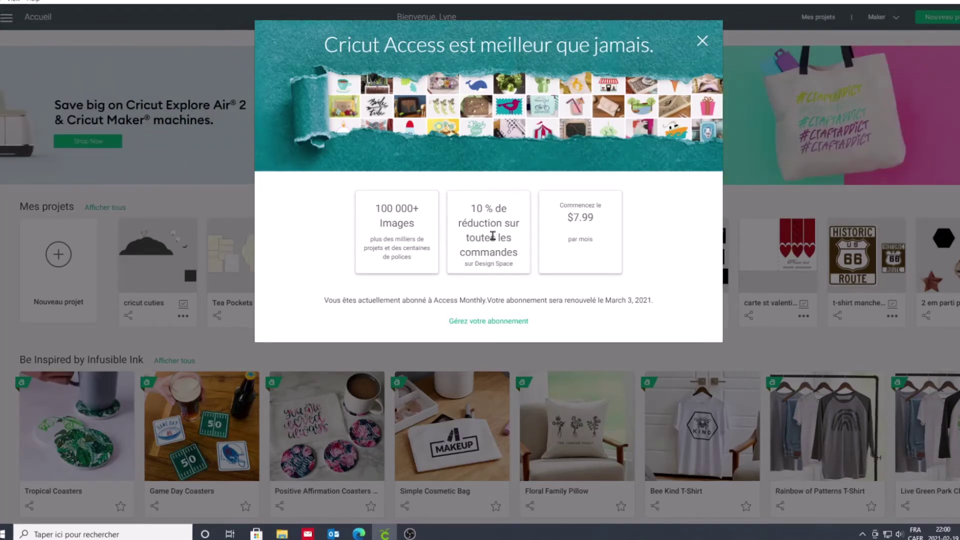
click(704, 42)
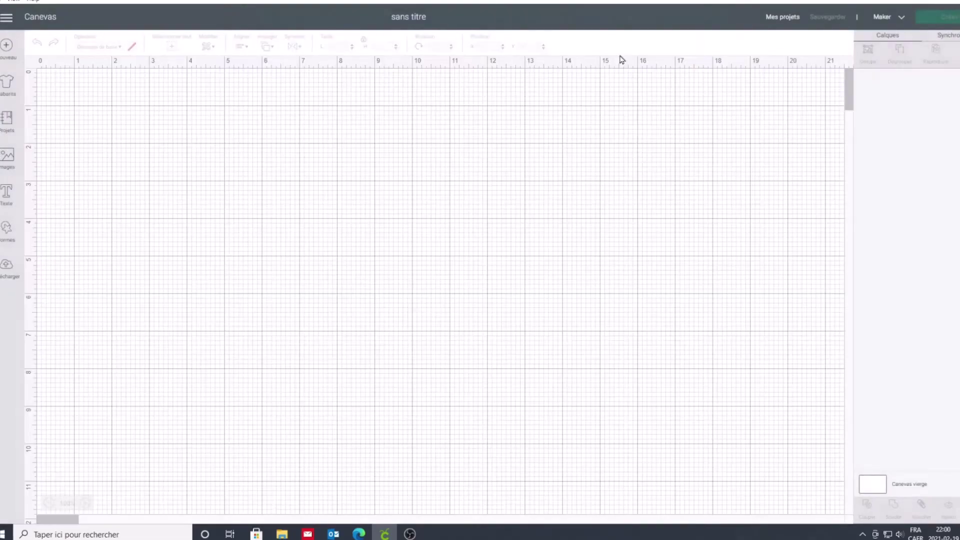
- Review the Design Space settings for language, project grid, units, save location and canvas style, and close them
click(7, 18)
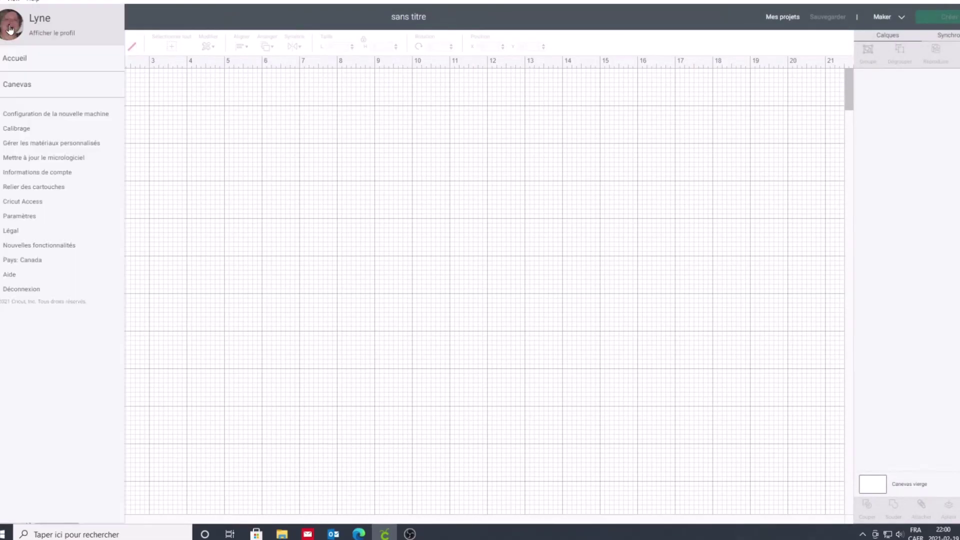
click(20, 216)
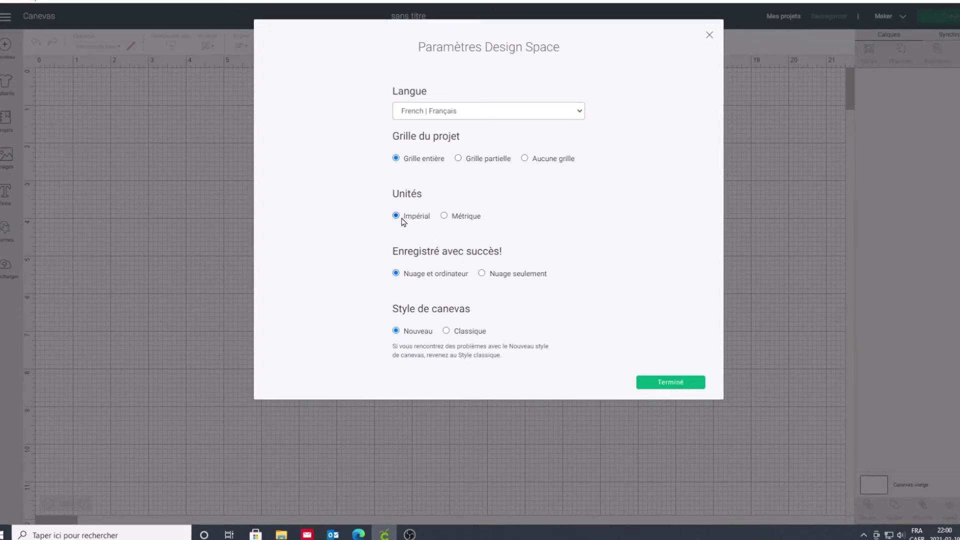
click(671, 383)
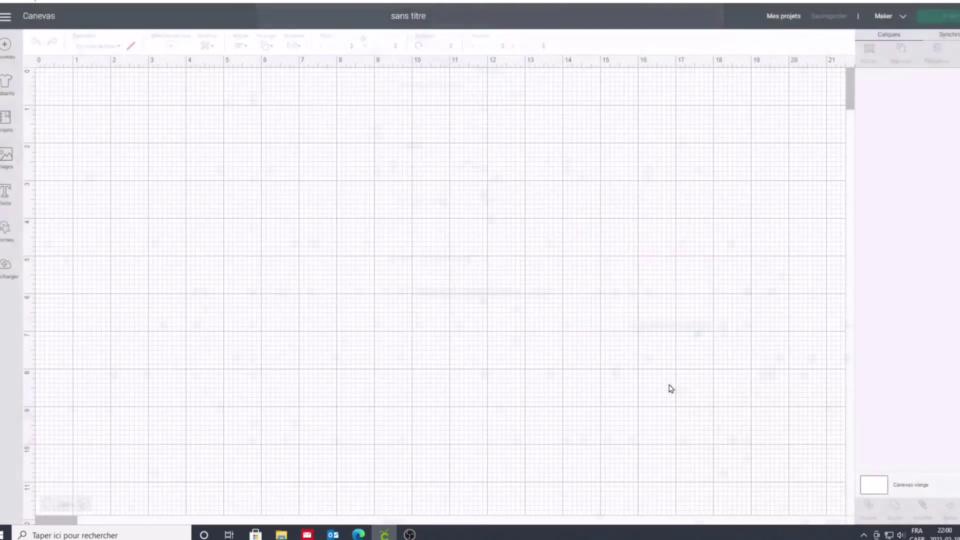
- View Cricut's legal terms in the browser with the page translated into French, and return to Cricut Design Space
click(6, 17)
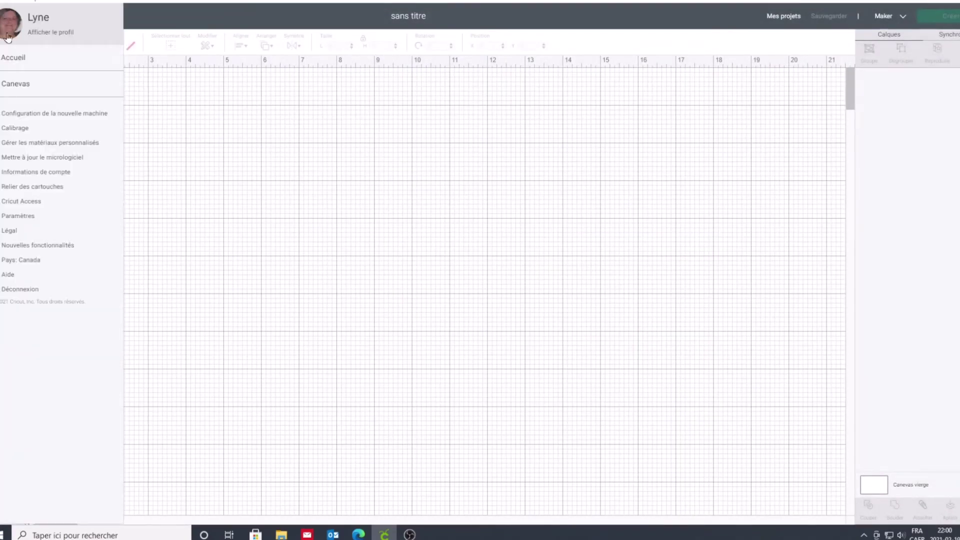
click(10, 231)
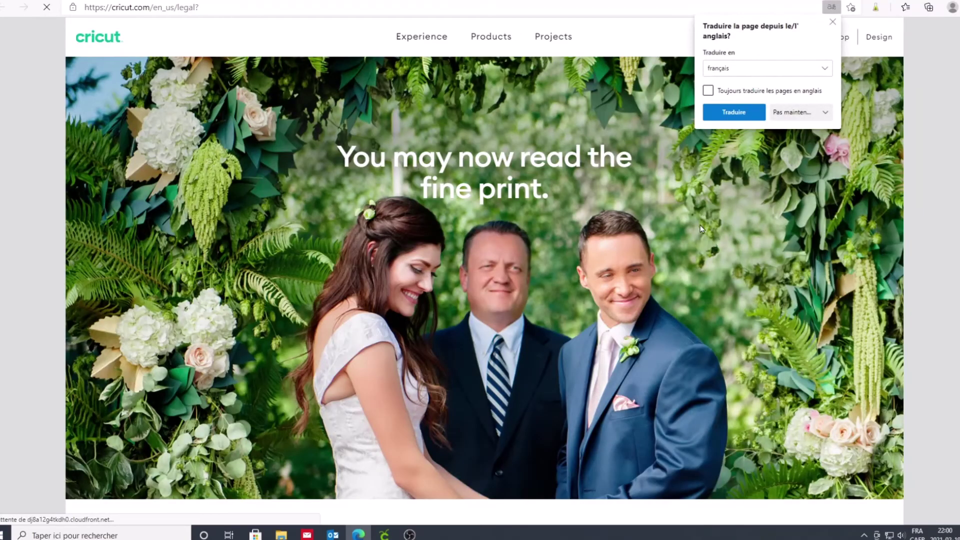
scroll(700, 229, down, 15)
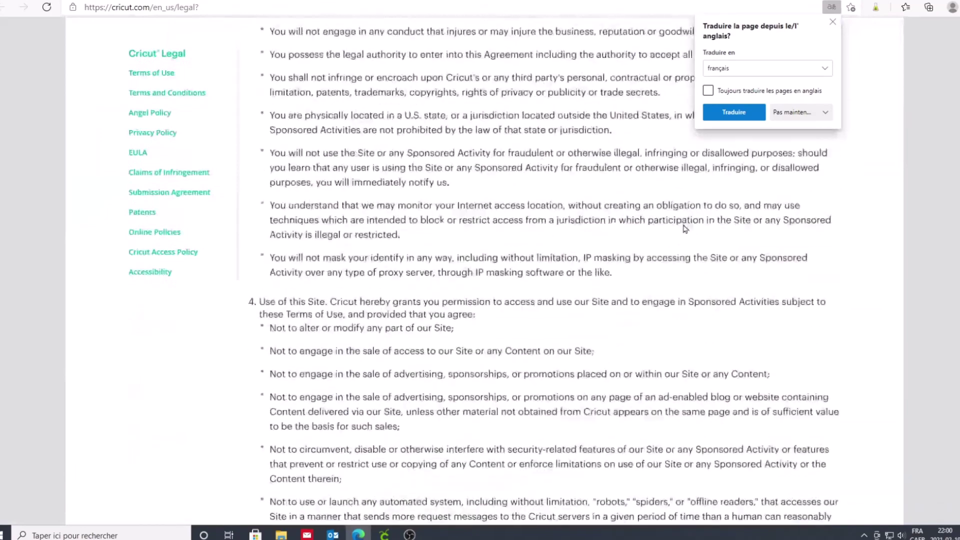
scroll(685, 229, down, 1)
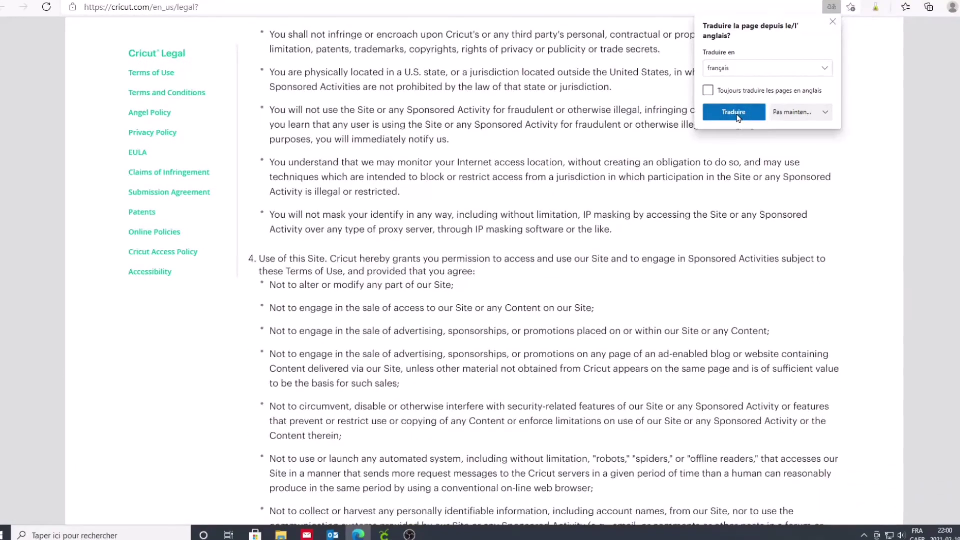
click(734, 113)
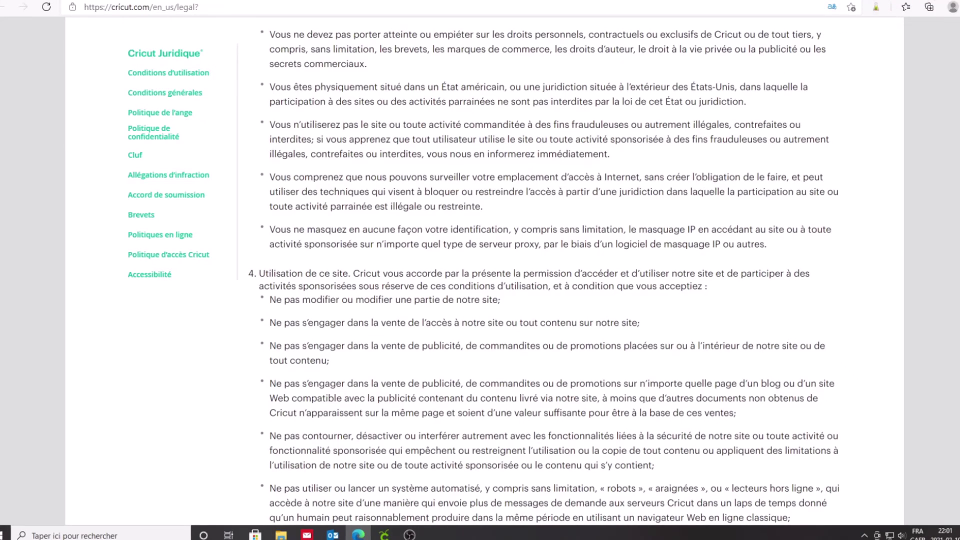
key(alt+Tab)
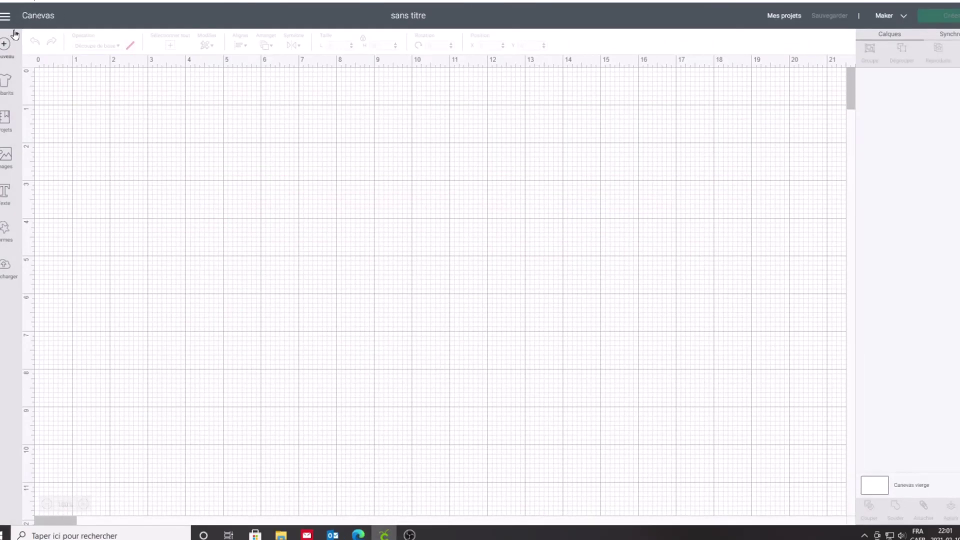
- View the new features information for Design Space
click(5, 18)
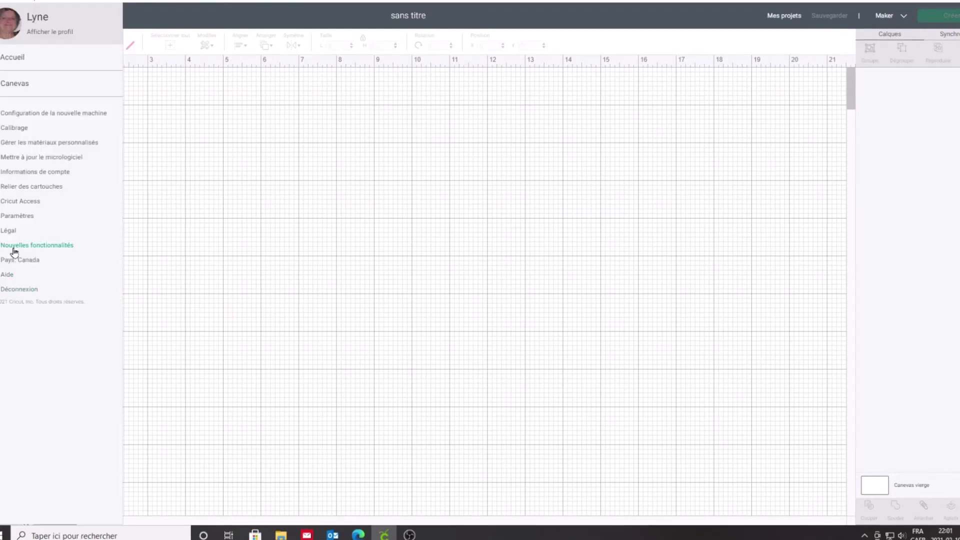
click(65, 251)
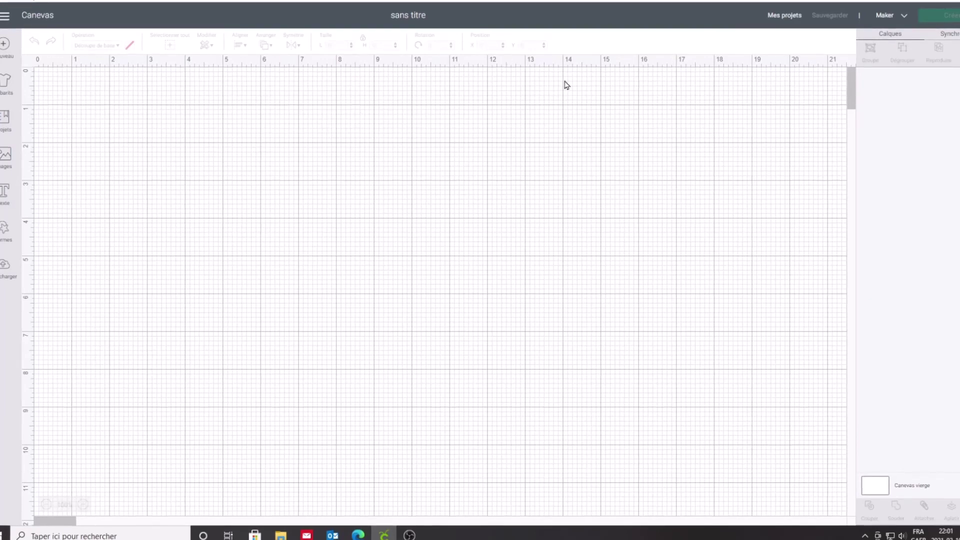
- Examine the help topic categories on the Cricut help site, and return to the empty Cricut Design Space canvas
click(5, 16)
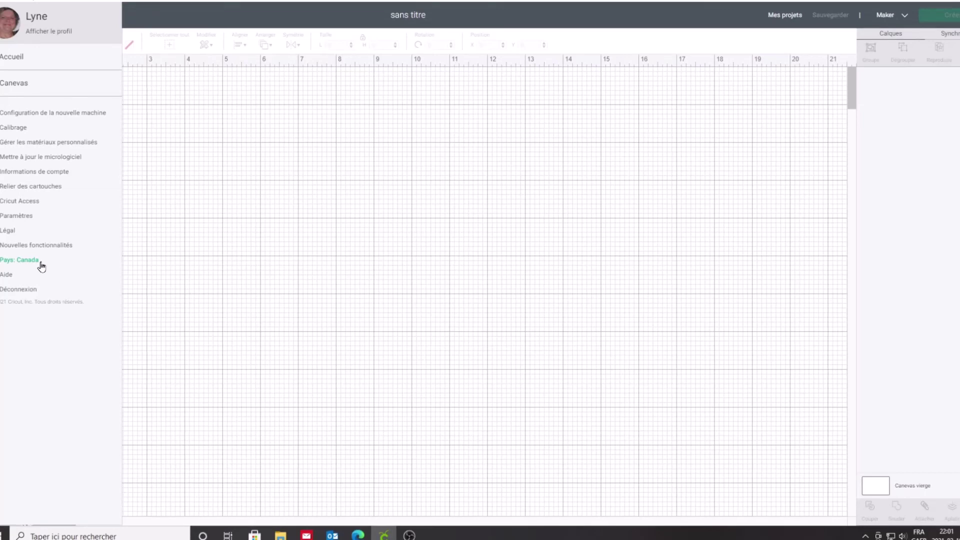
click(6, 275)
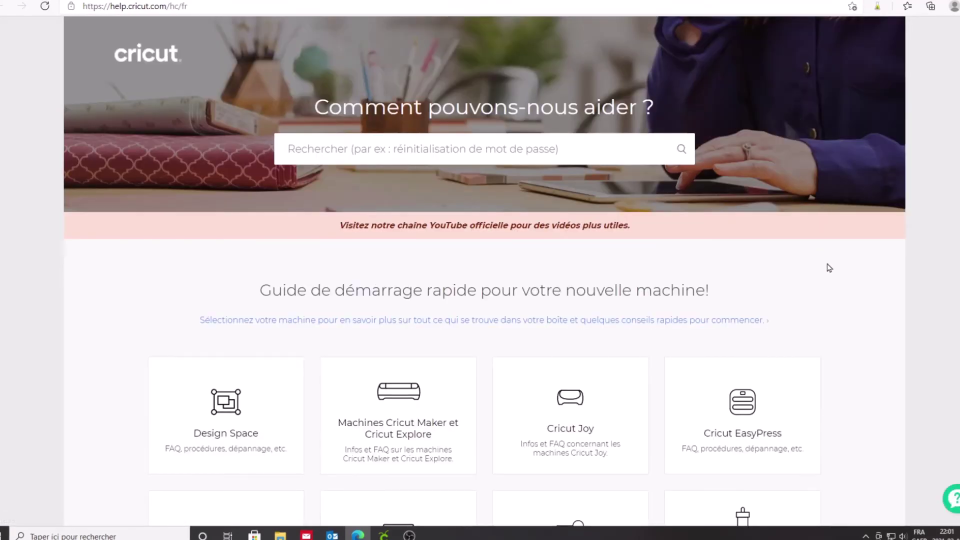
scroll(830, 255, down, 4)
scroll(830, 254, up, 2)
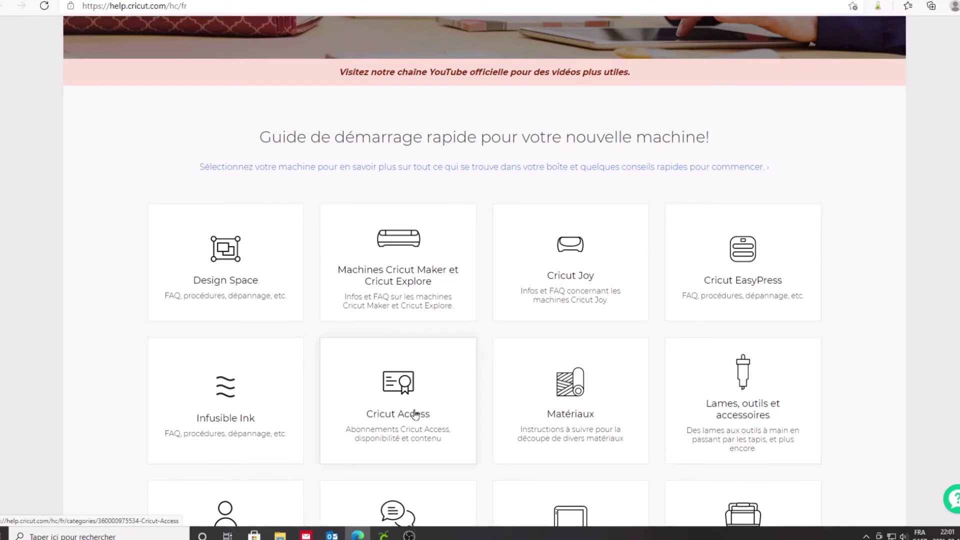
scroll(503, 338, down, 3)
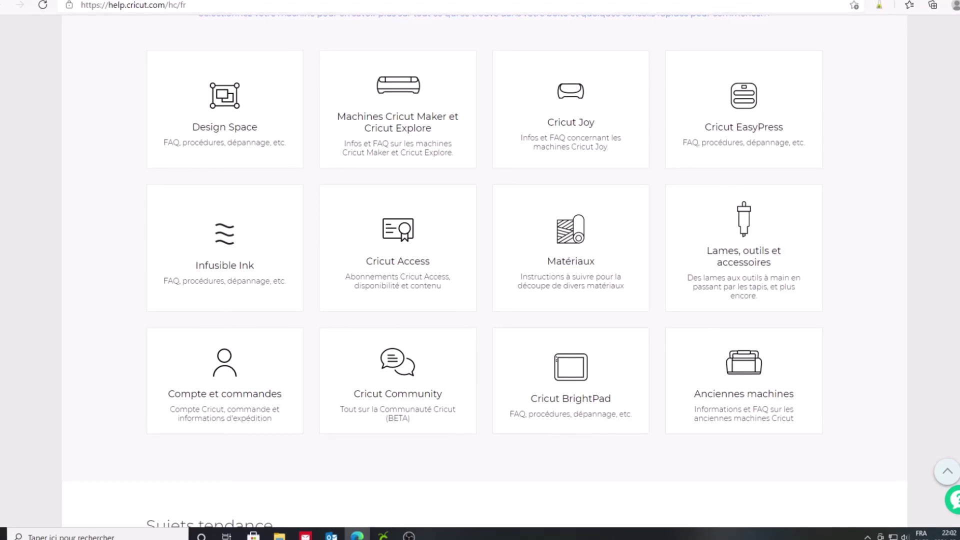
key(alt+Tab)
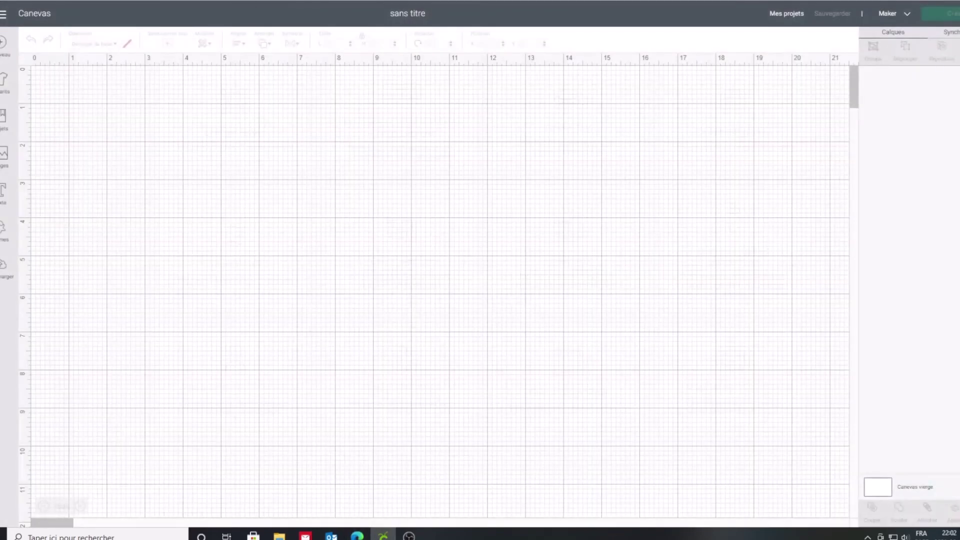
click(2, 16)
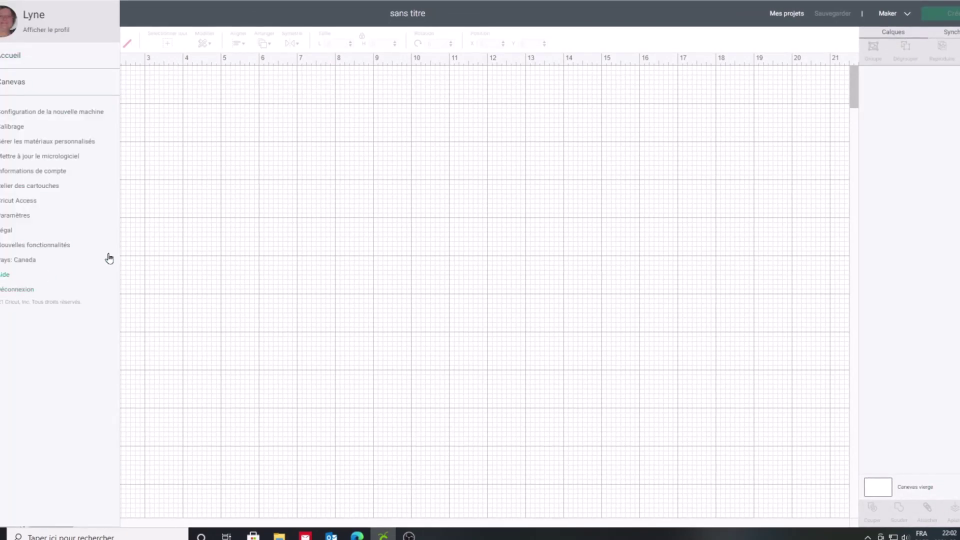
click(330, 249)
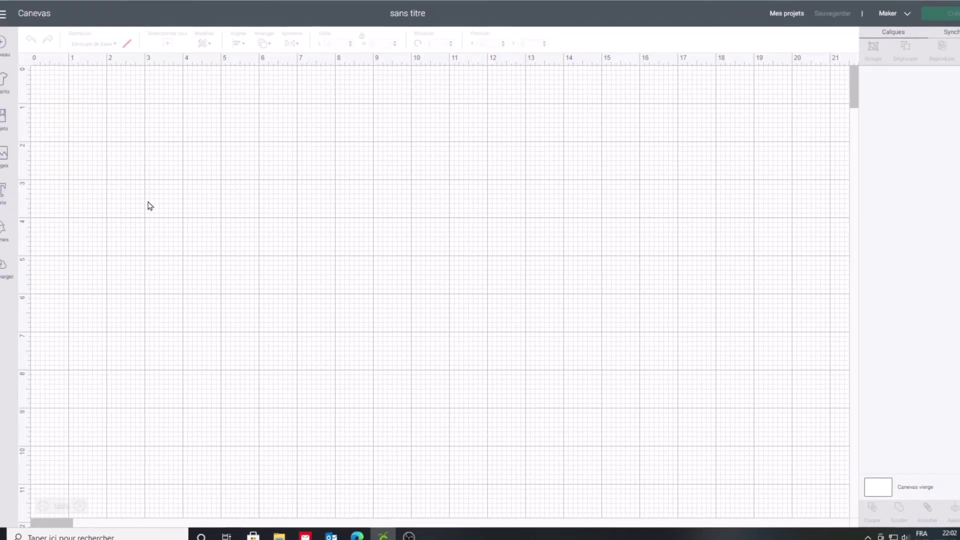